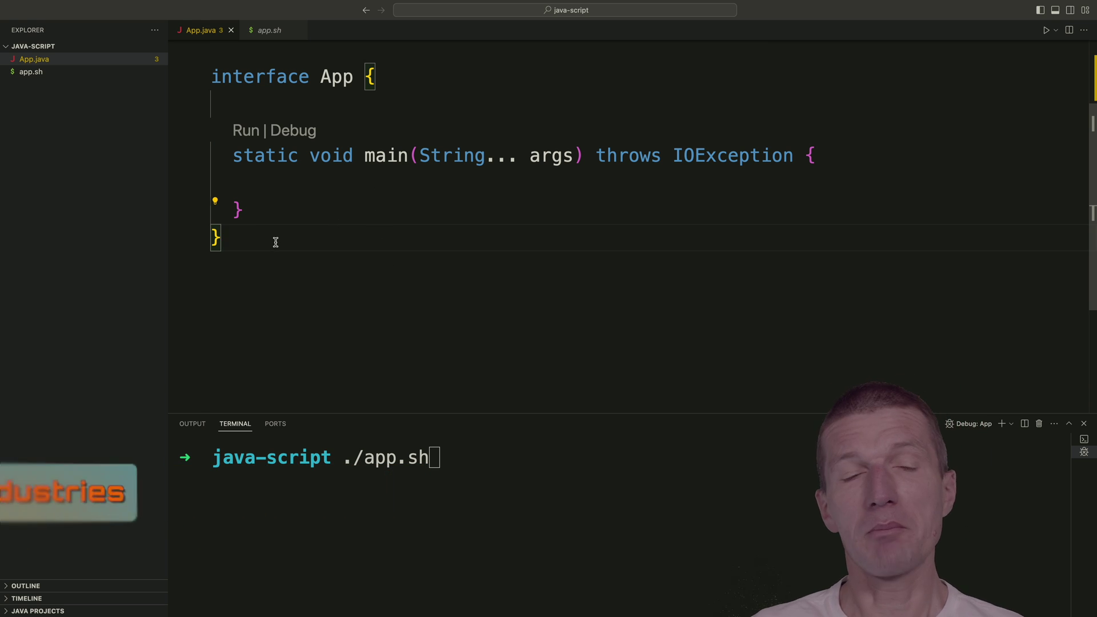
Step: Select all the App.java code, then open the app.sh launcher script
{"action": "left_click_drag", "start_coordinate": [274, 242], "coordinate": [193, 61]}
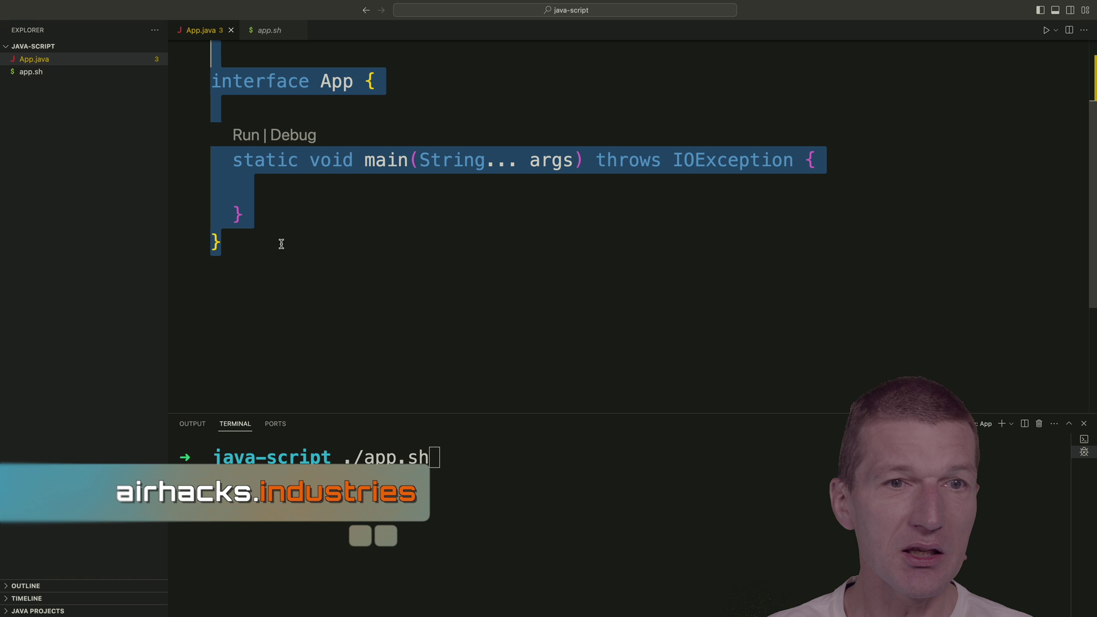
{"action": "left_click", "coordinate": [51, 76]}
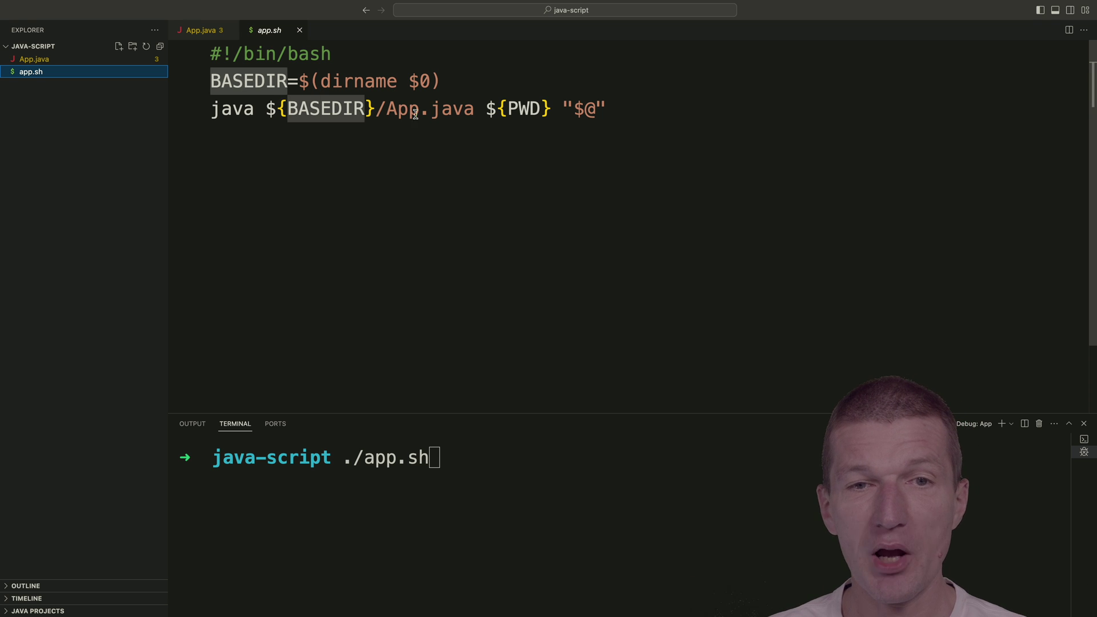
Step: Inspect the ${PWD} argument in app.sh and the terminal, then go back to App.java
{"action": "left_click", "coordinate": [496, 113]}
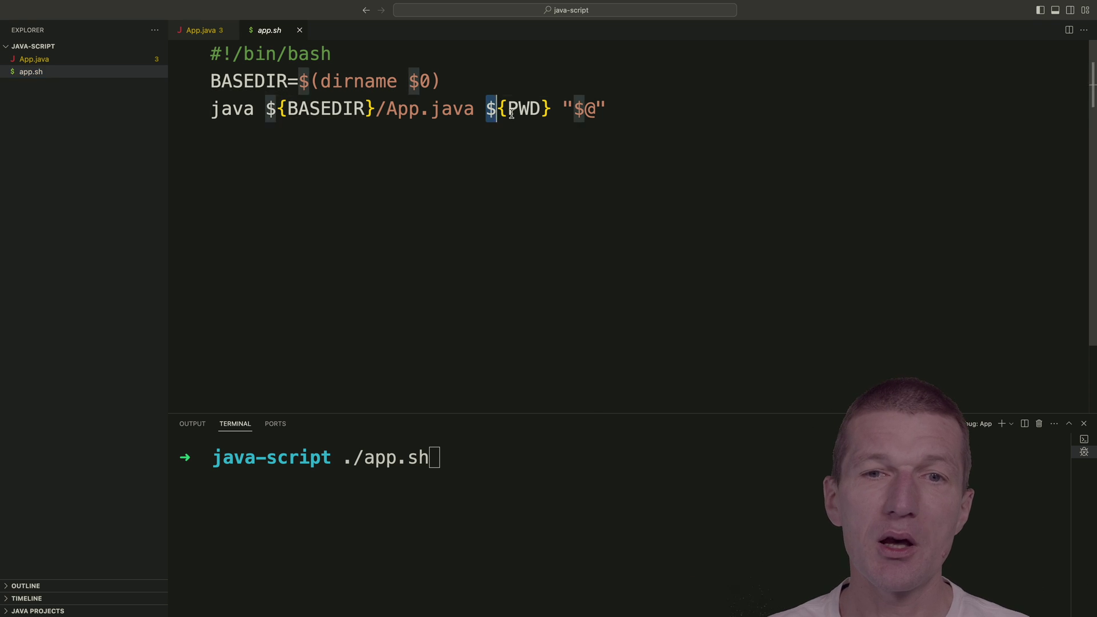
{"action": "left_click_drag", "start_coordinate": [511, 114], "coordinate": [629, 111]}
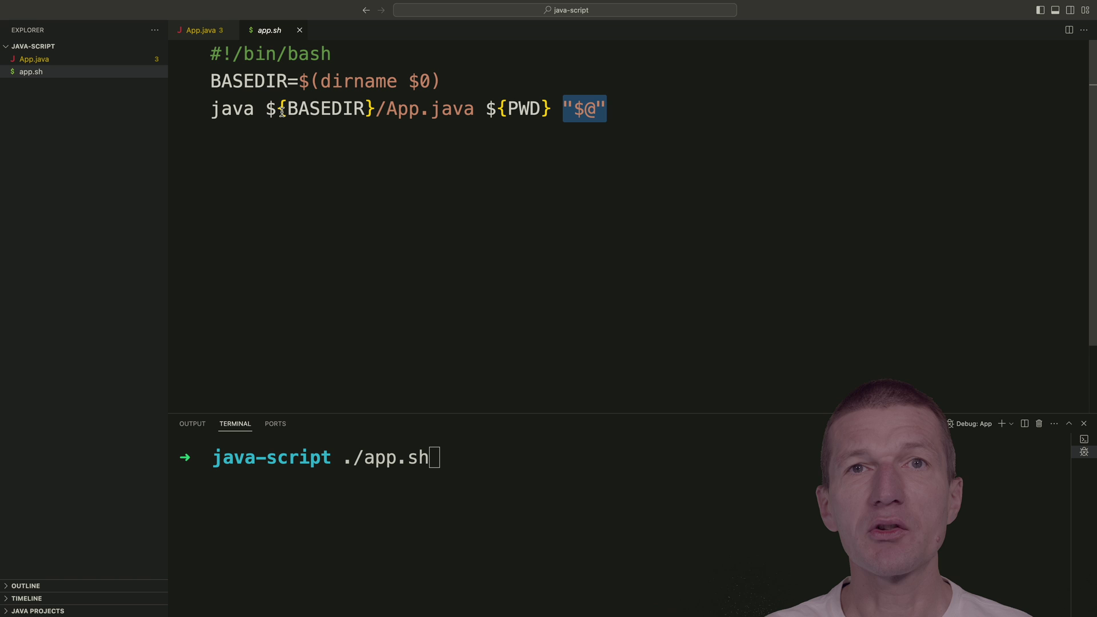
{"action": "left_click", "coordinate": [307, 501]}
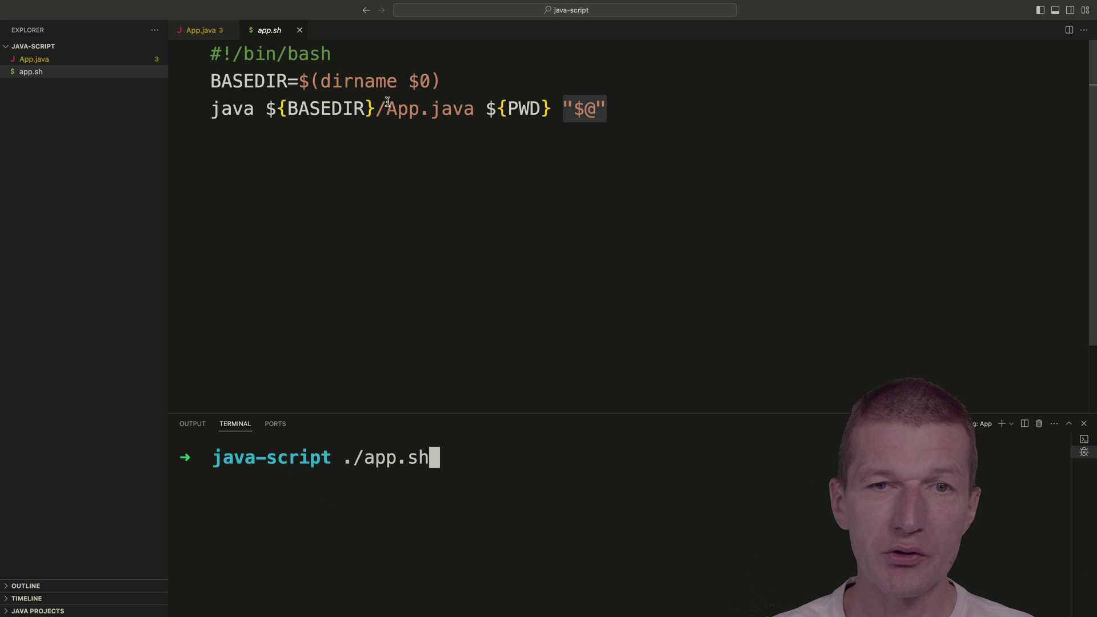
{"action": "left_click", "coordinate": [33, 60]}
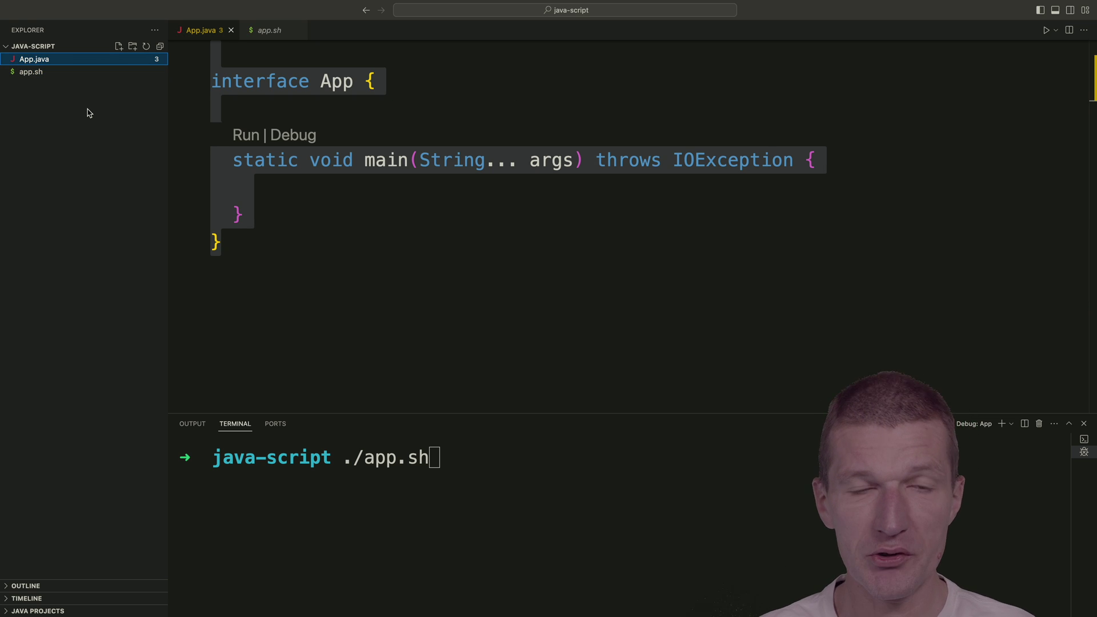
Step: Add a println of "hello, duke" to main and run ./app.sh in the terminal
{"action": "left_click", "coordinate": [369, 186]}
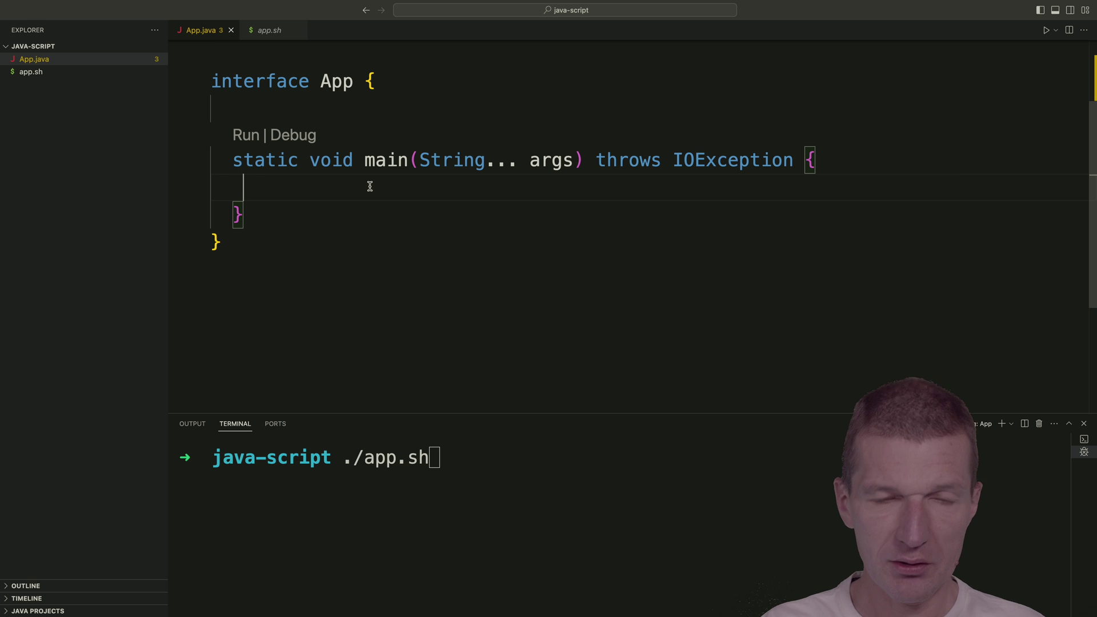
{"action": "type", "text": "sout"}
{"action": "key", "text": "Return"}
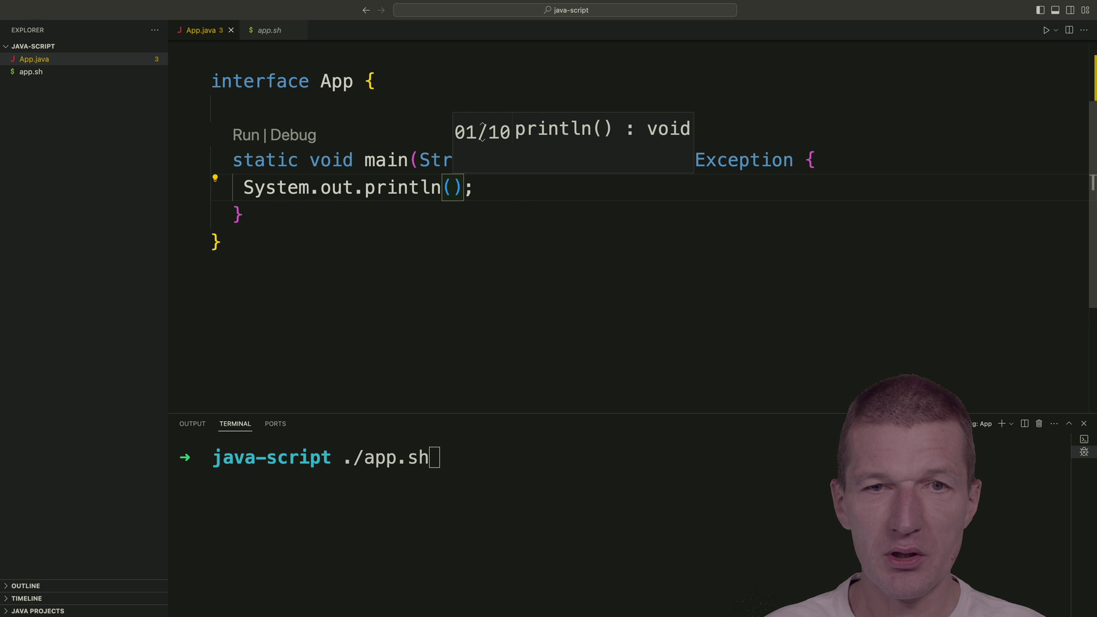
{"action": "type", "text": "\"hello"}
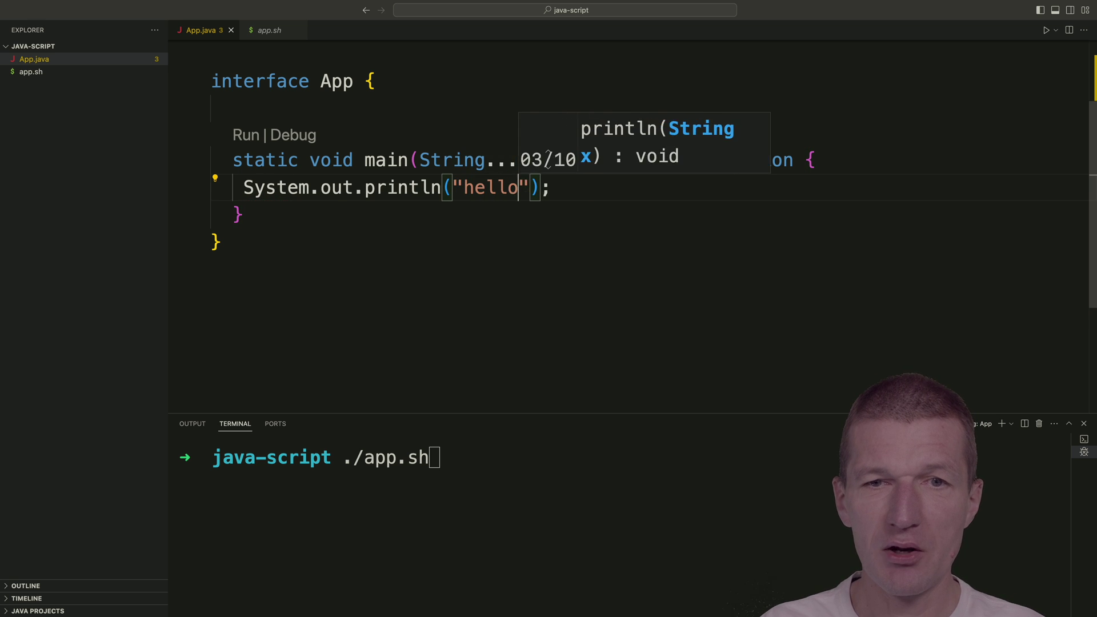
{"action": "type", "text": ", duke"}
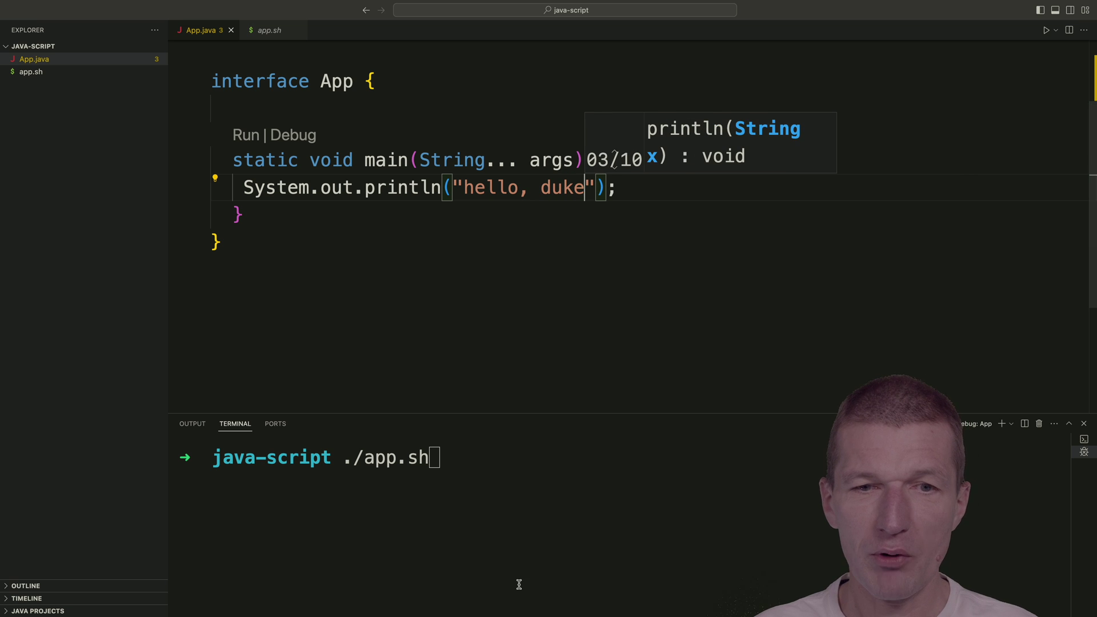
{"action": "left_click", "coordinate": [529, 548]}
{"action": "key", "text": "Return"}
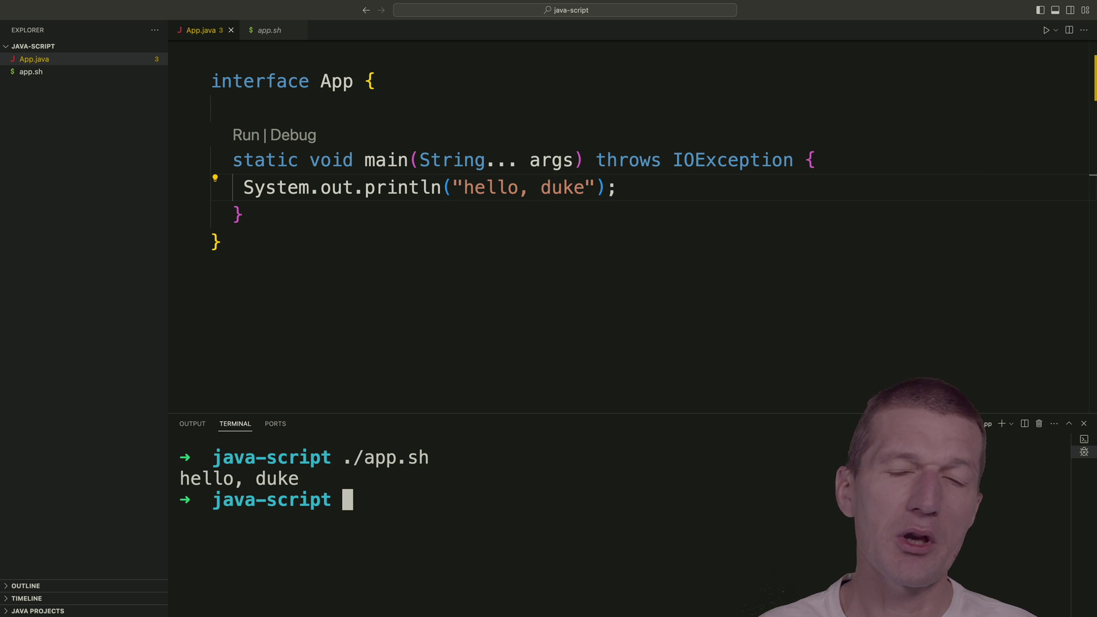
{"action": "left_click", "coordinate": [788, 192]}
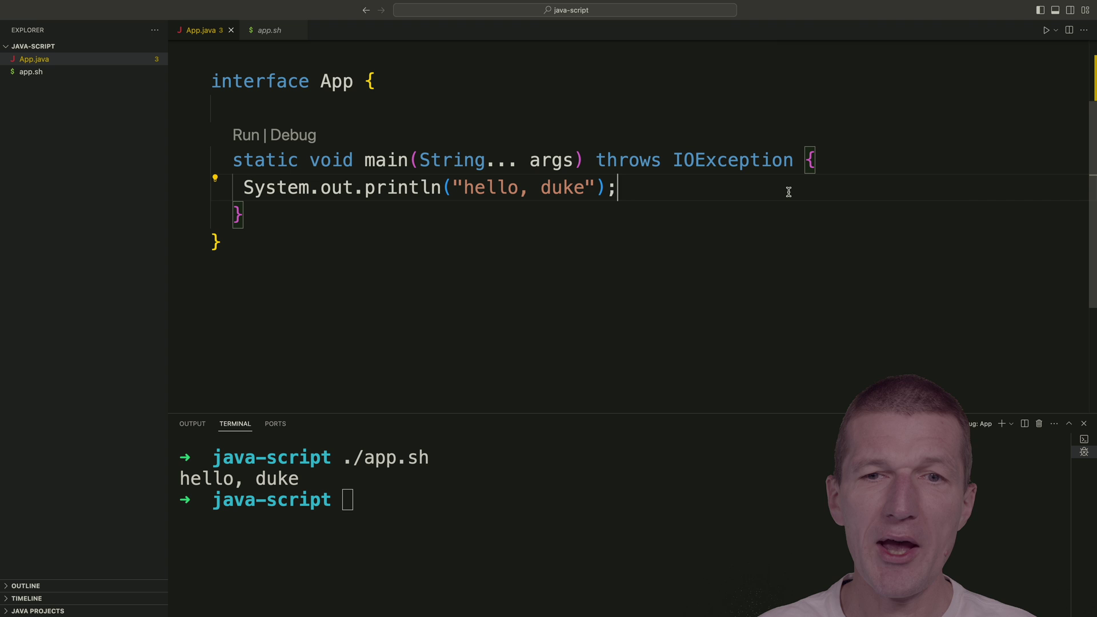
Step: Replace the hello println with code that streams each argument to System.out.println
{"action": "key", "text": "ctrl+a"}
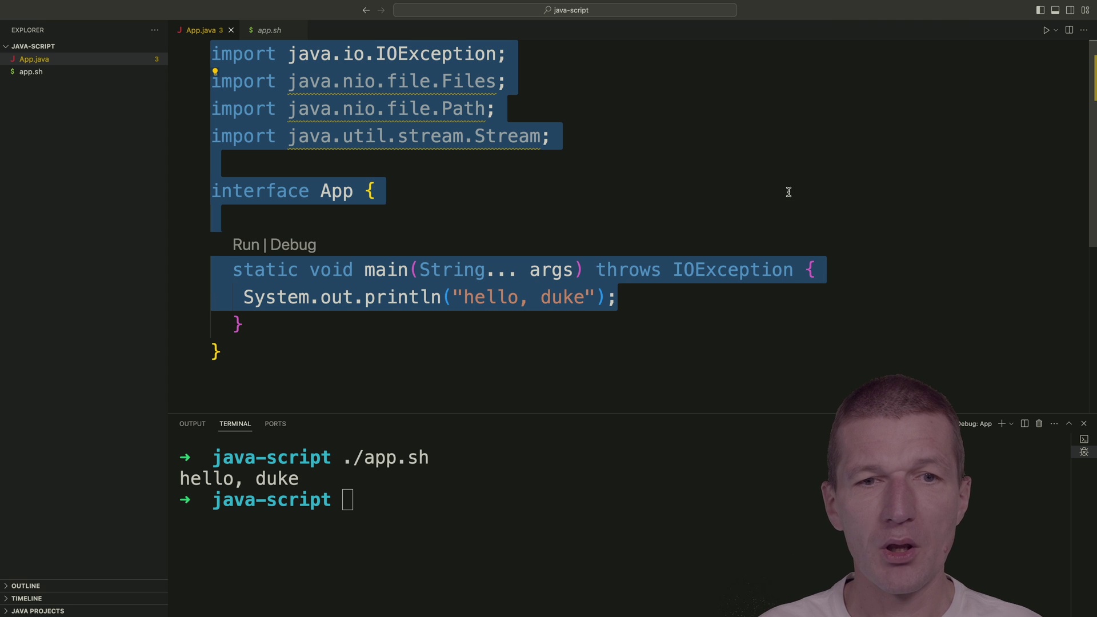
{"action": "left_click", "coordinate": [737, 301]}
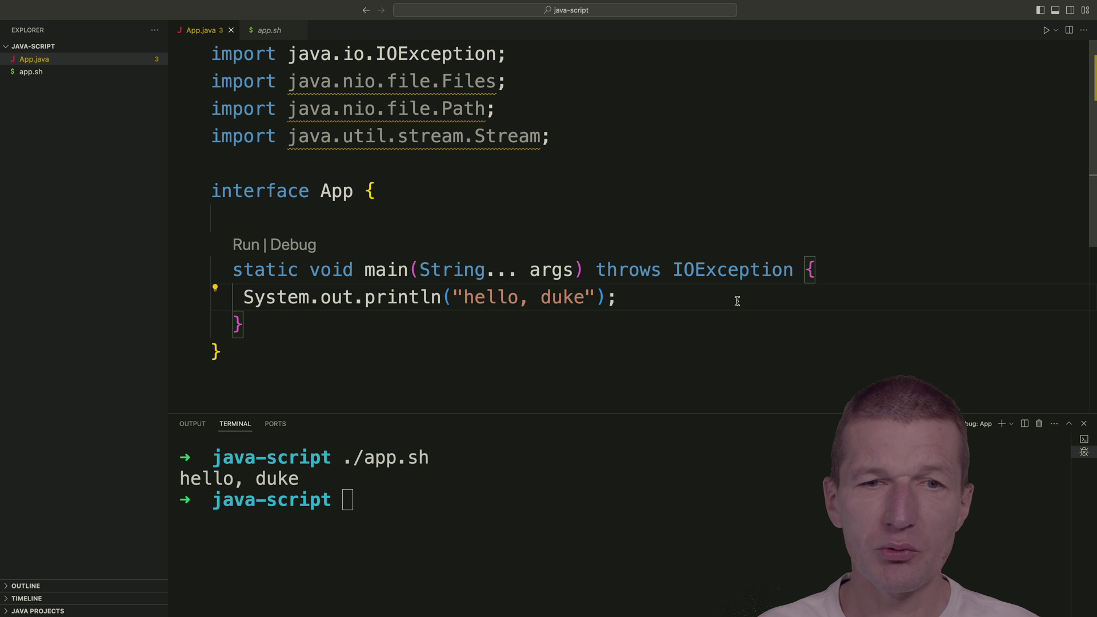
{"action": "key", "text": "super+BackSpace"}
{"action": "type", "text": "Str"}
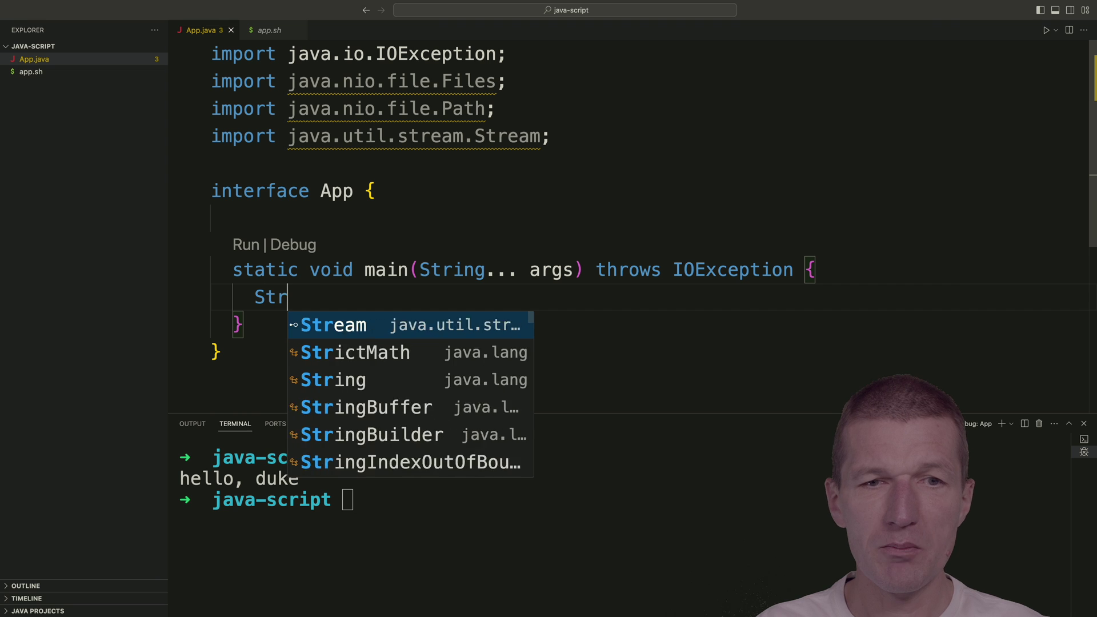
{"action": "type", "text": "eam.of("}
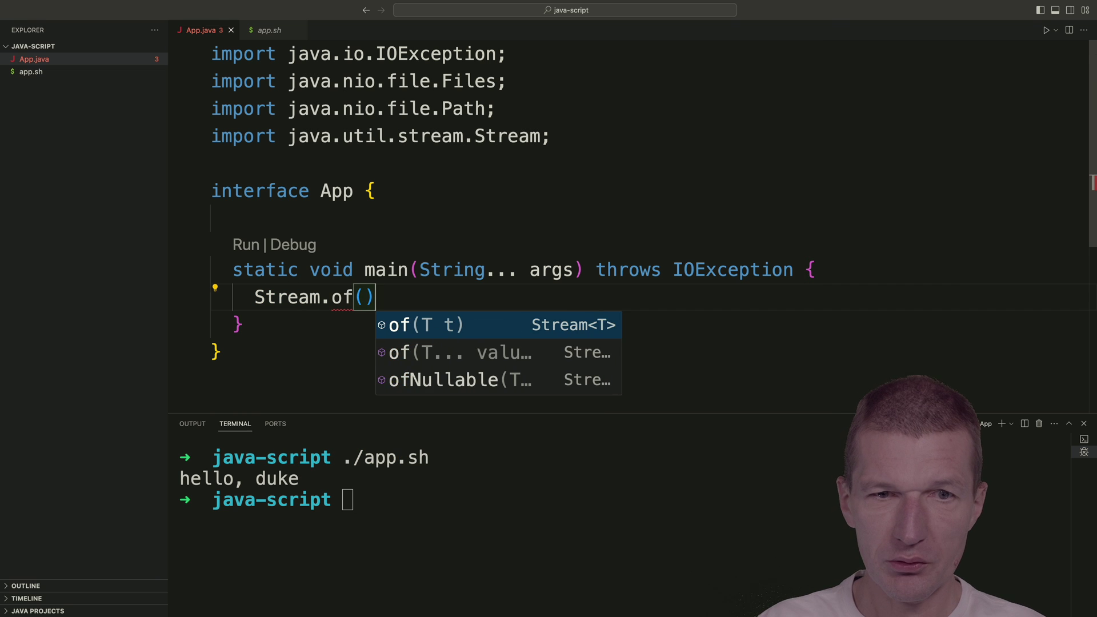
{"action": "type", "text": "args)."}
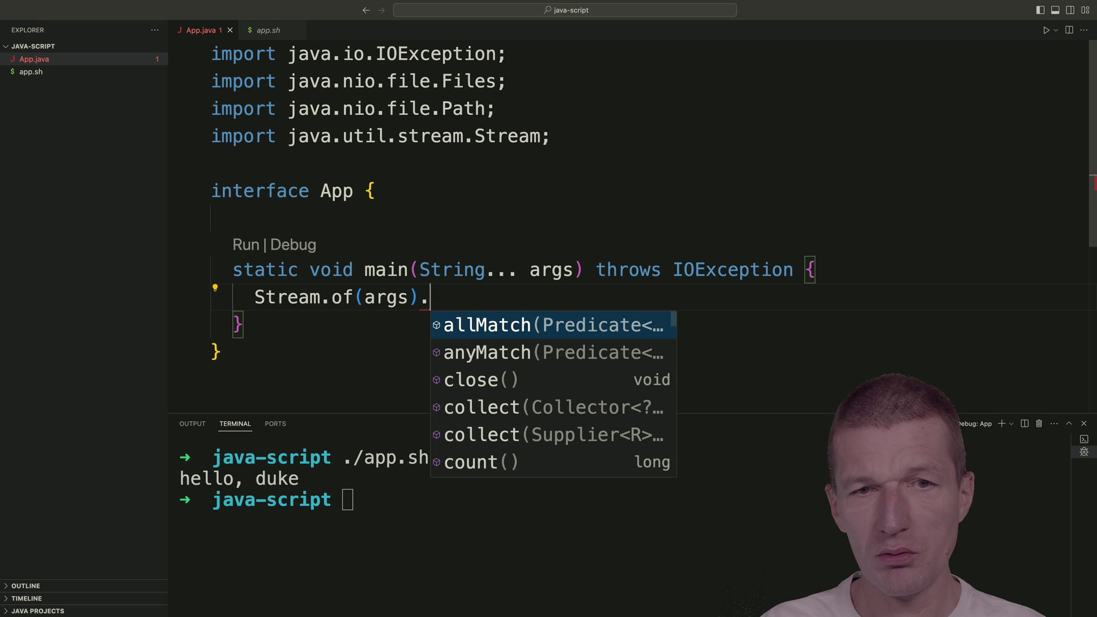
{"action": "type", "text": "fo"}
{"action": "key", "text": "Return"}
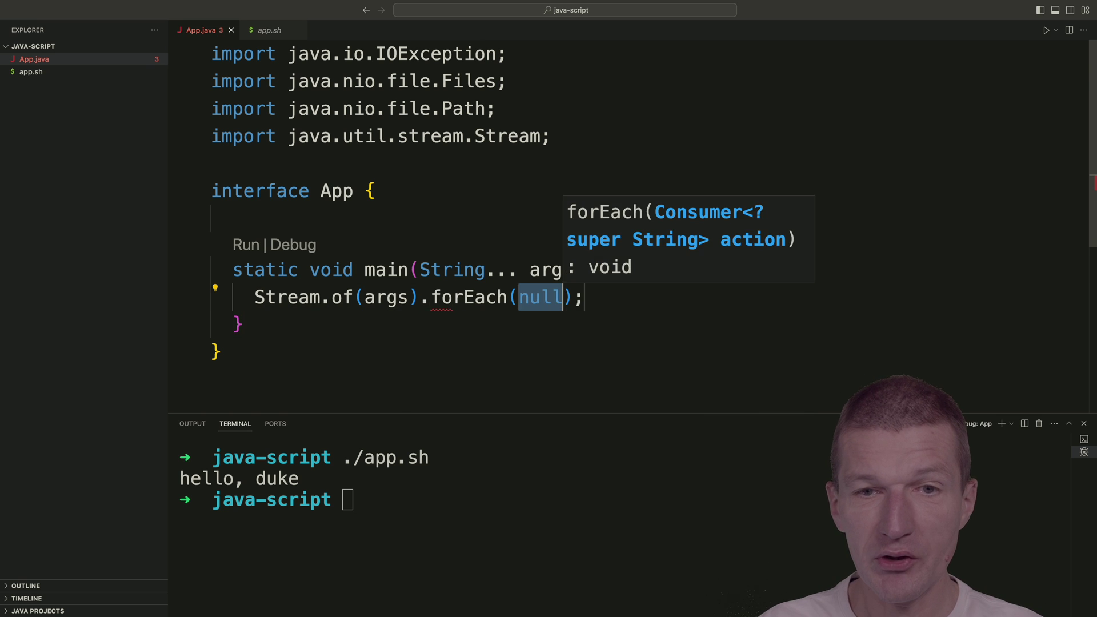
{"action": "type", "text": "Sys"}
{"action": "key", "text": "Return"}
{"action": "type", "text": "."}
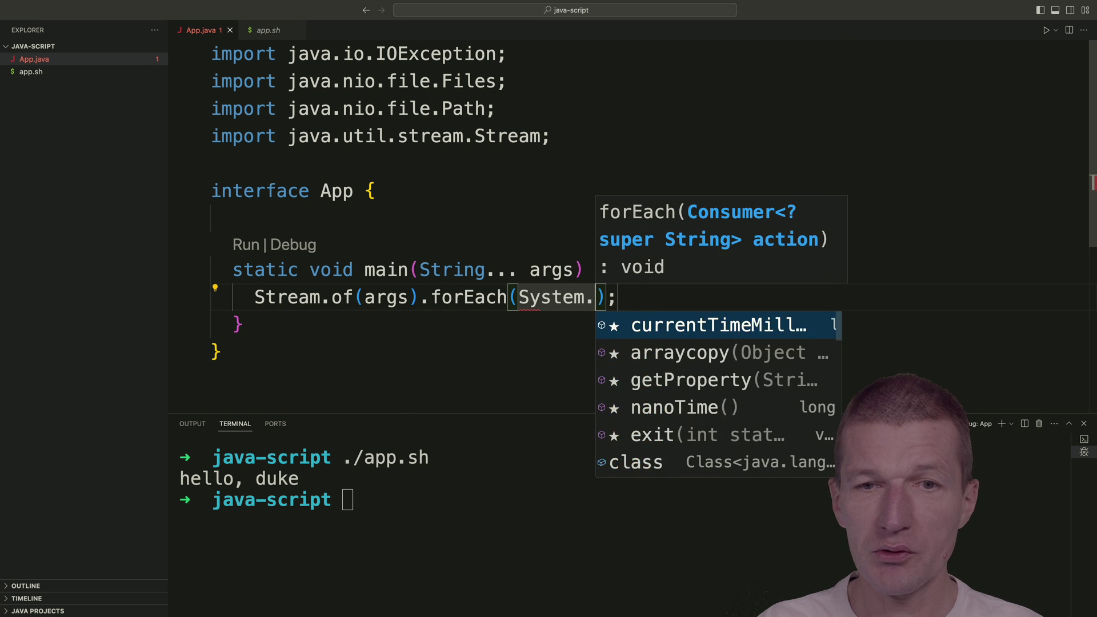
{"action": "type", "text": "out::prinl"}
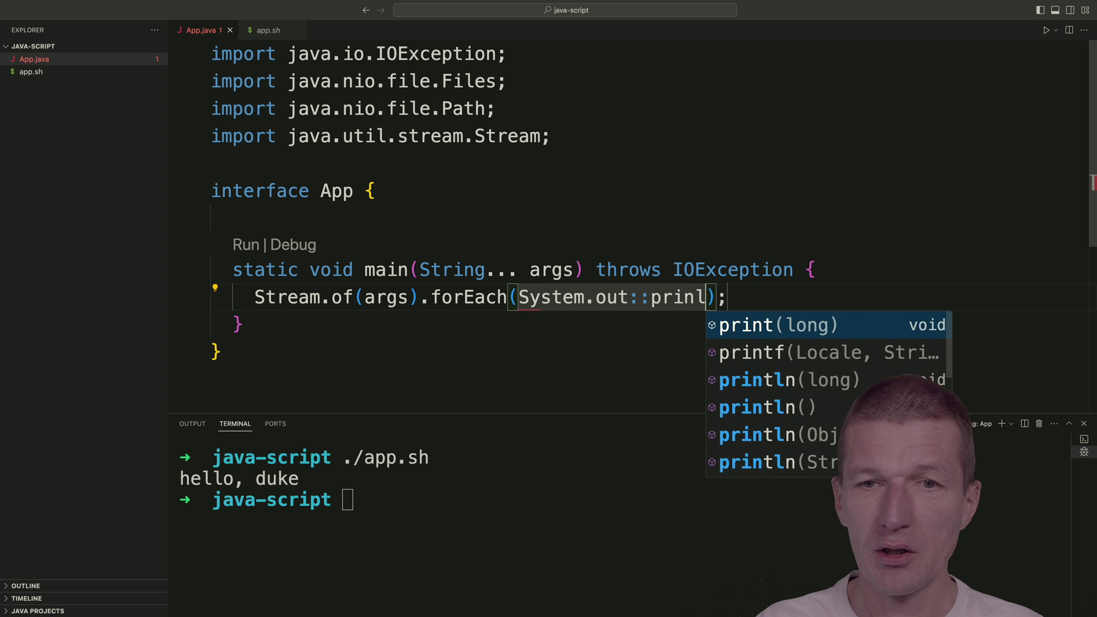
{"action": "key", "text": "BackSpace"}
{"action": "type", "text": "tln"}
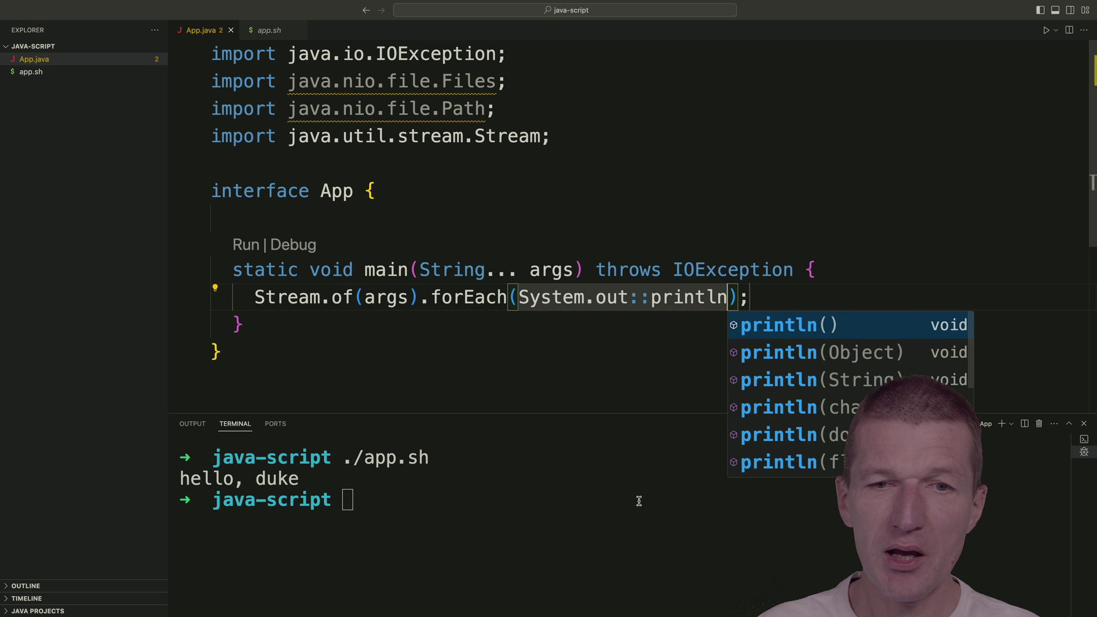
Step: Rerun ./app.sh, then run ./app.sh duke and pick out the printed duke
{"action": "left_click", "coordinate": [639, 501]}
{"action": "key", "text": "Up"}
{"action": "key", "text": "Return"}
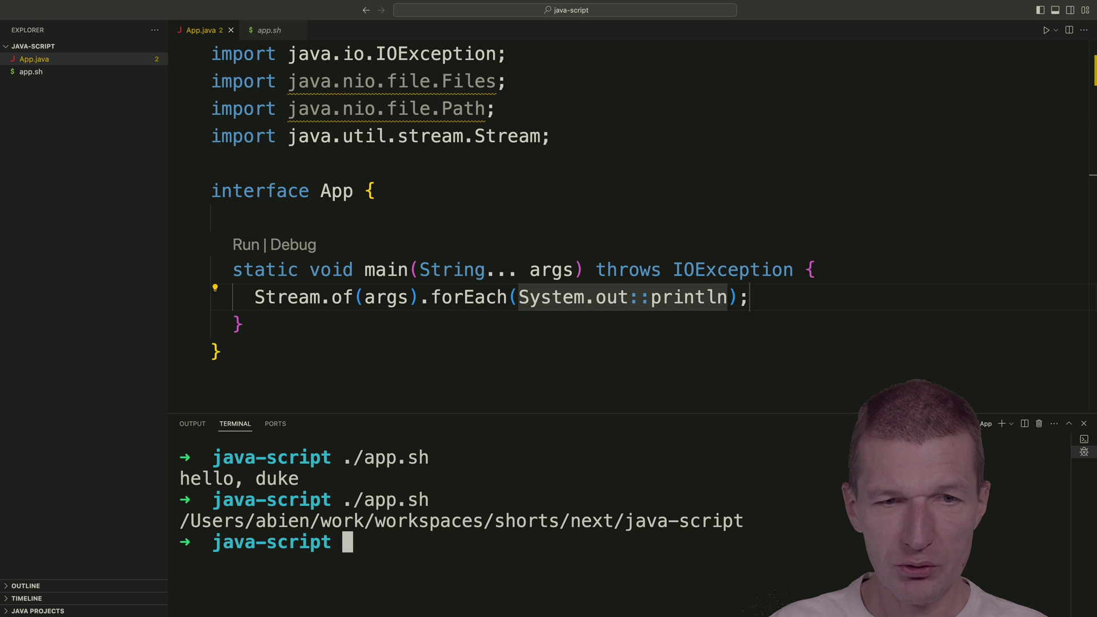
{"action": "key", "text": "Up"}
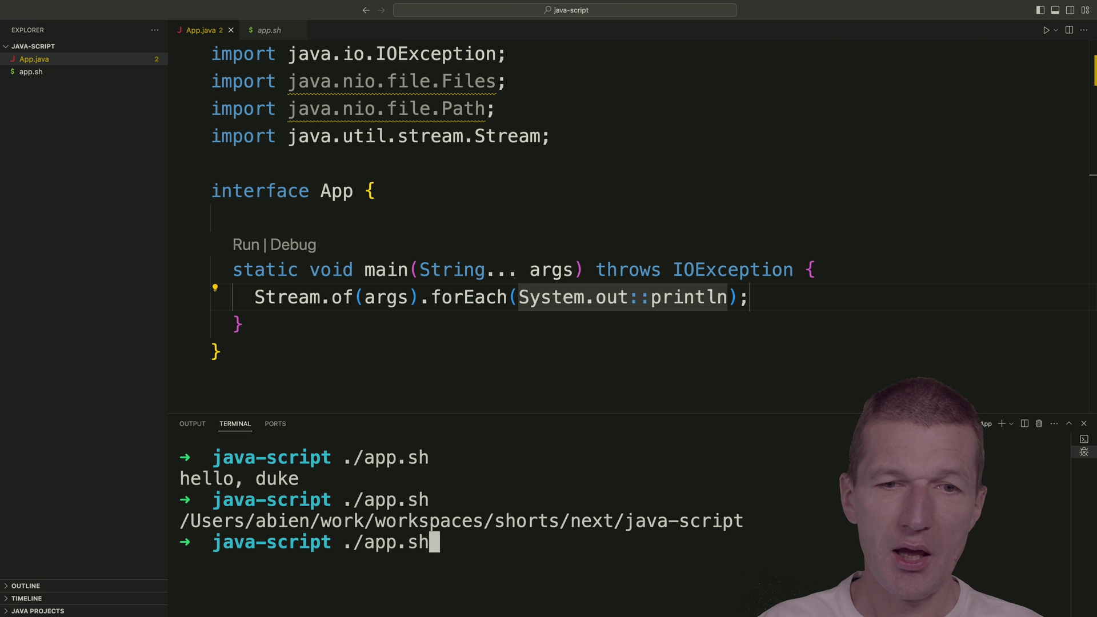
{"action": "type", "text": "duke"}
{"action": "key", "text": "Return"}
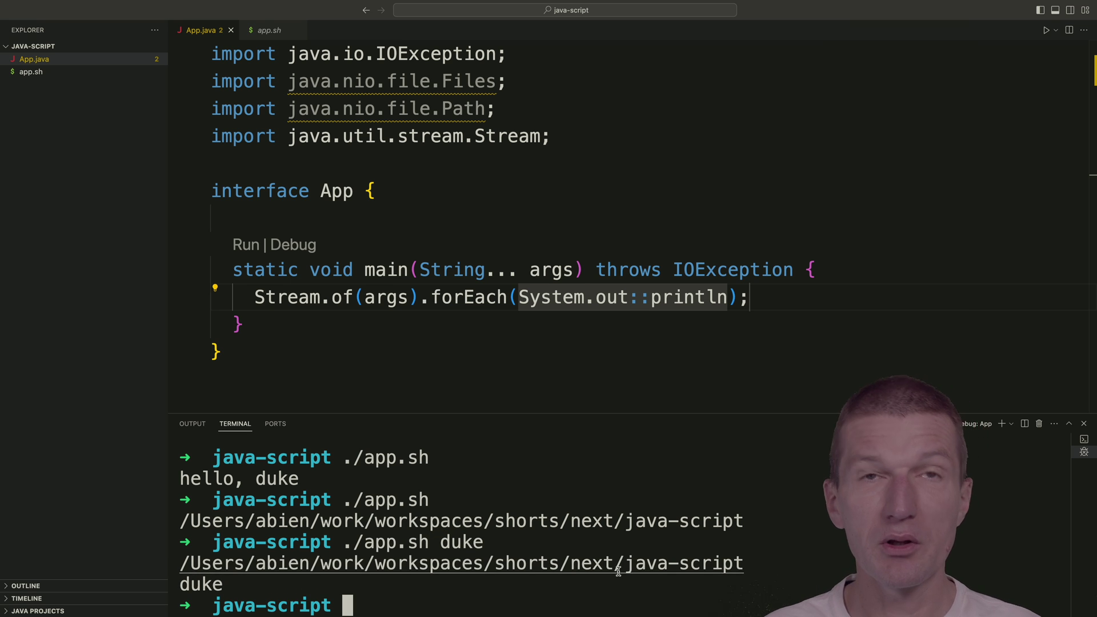
{"action": "double_click", "coordinate": [205, 584]}
{"action": "left_click", "coordinate": [843, 303]}
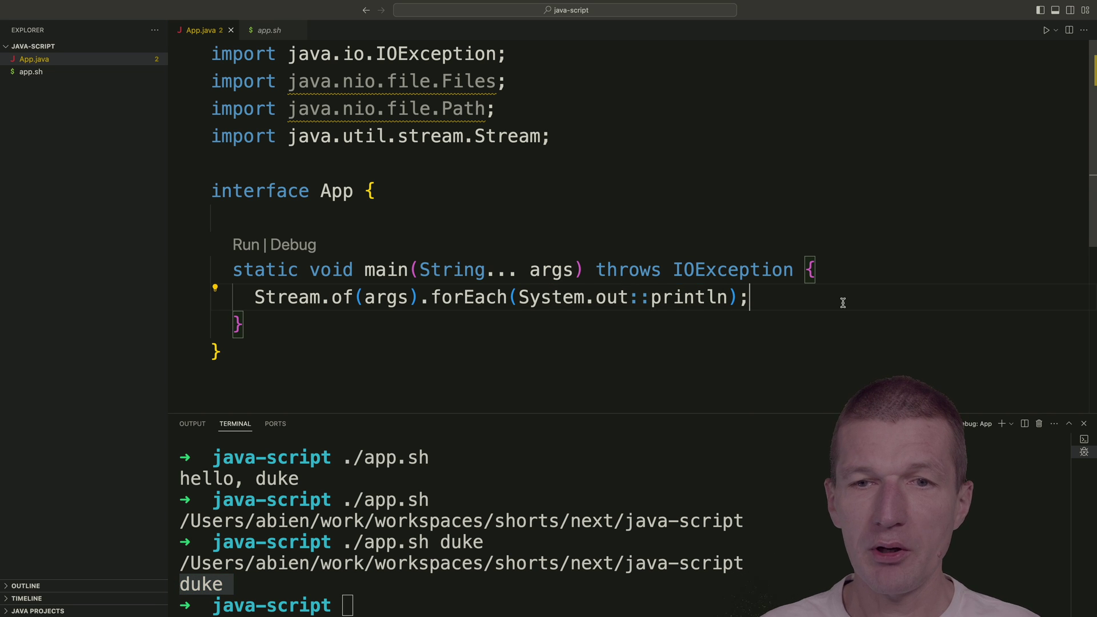
Step: Add Files.writeString(Path.of(args[1])) with a "hello, duke from script" text block, fixing the semicolon
{"action": "key", "text": "Return"}
{"action": "type", "text": "F"}
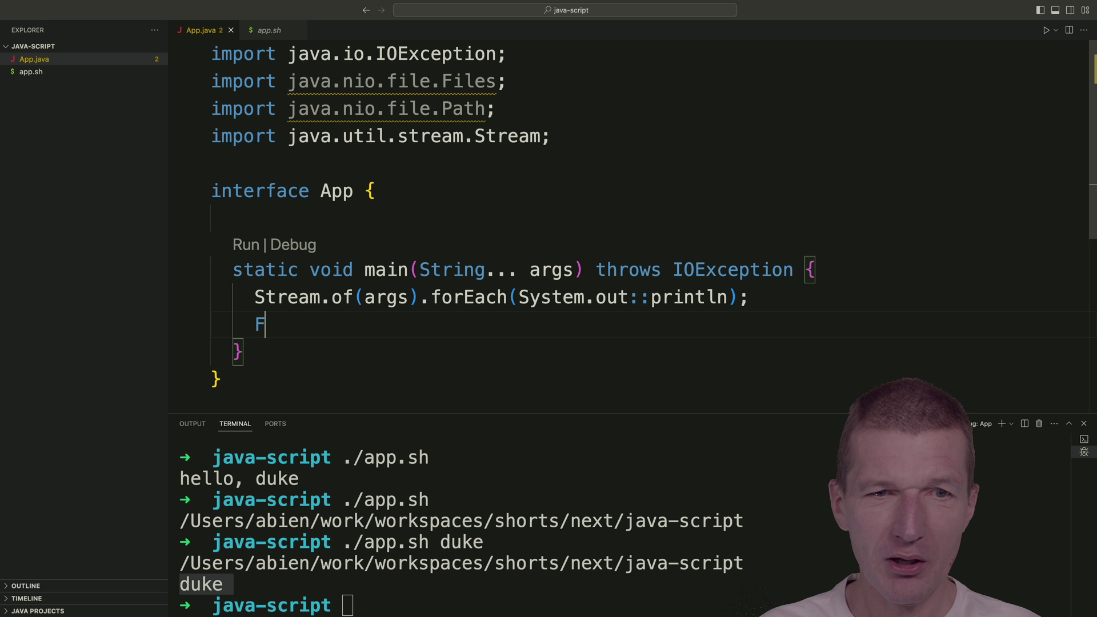
{"action": "type", "text": "iles."}
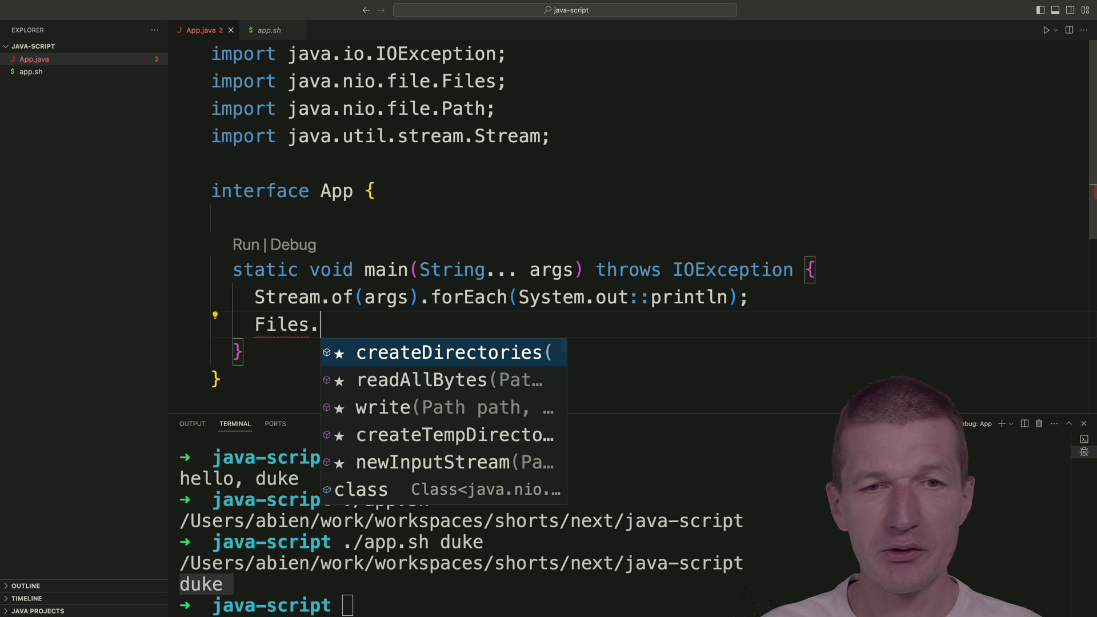
{"action": "type", "text": "writeS"}
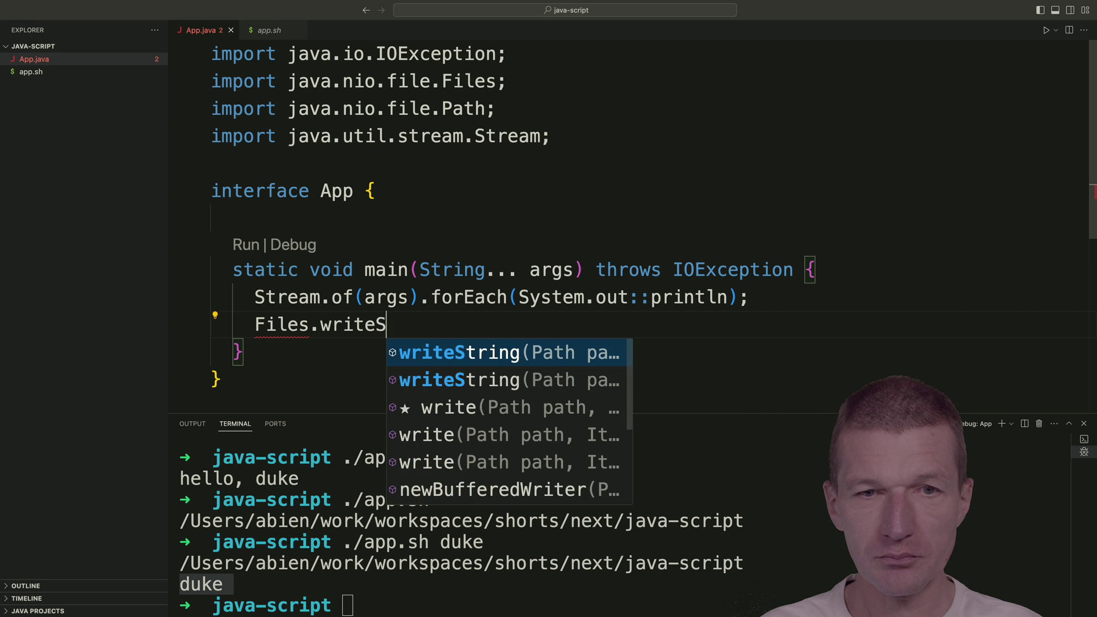
{"action": "type", "text": "treing"}
{"action": "type", "text": "in"}
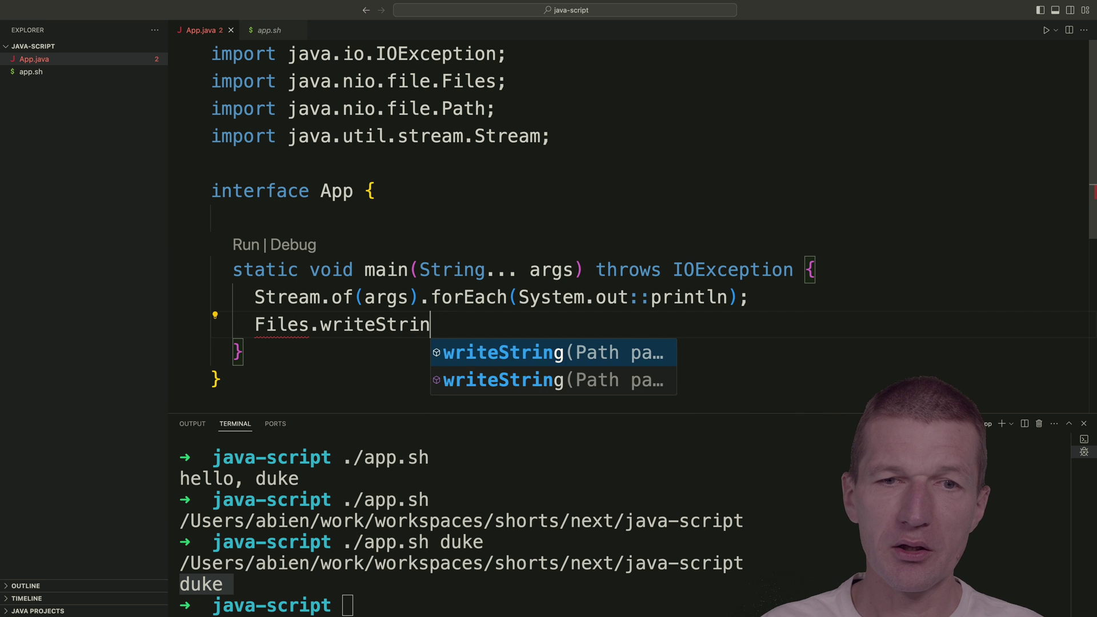
{"action": "type", "text": "g("}
{"action": "key", "text": "Left"}
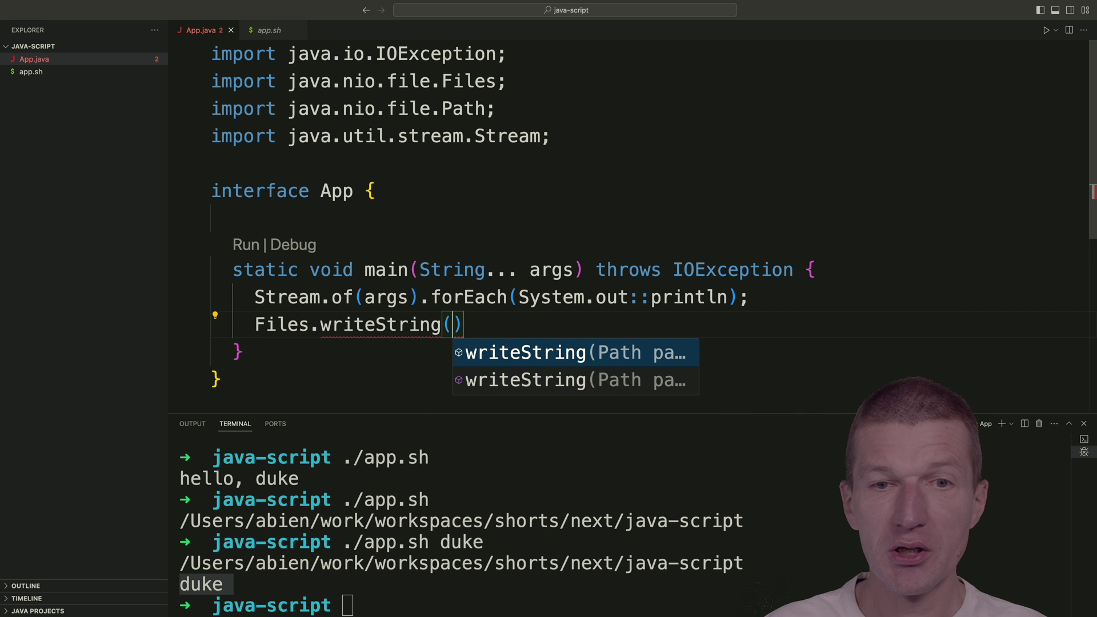
{"action": "type", "text": "Path.o"}
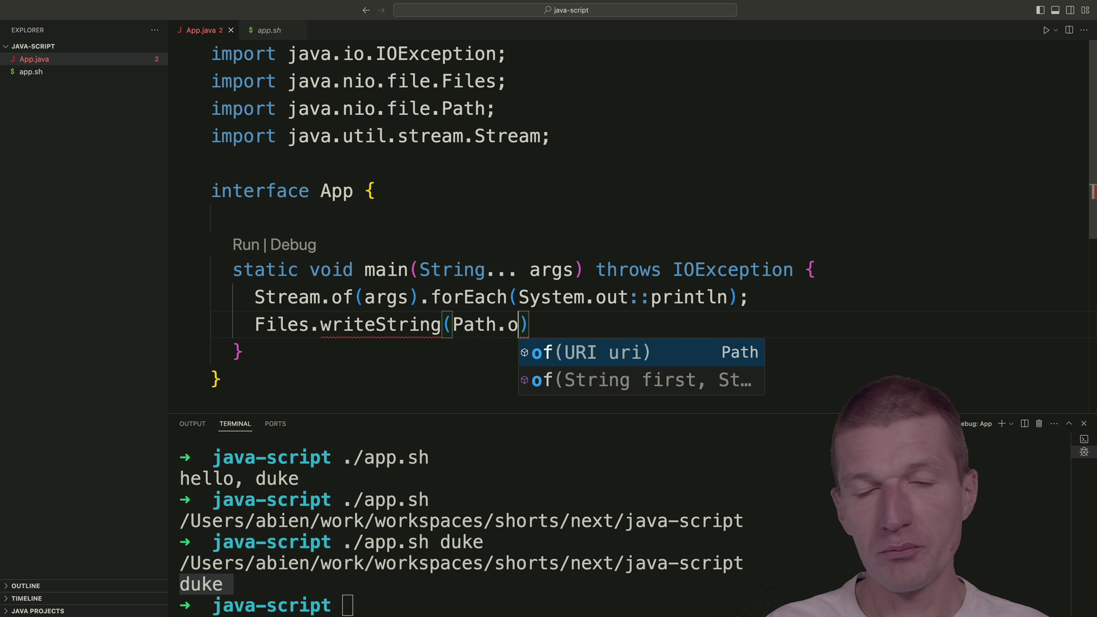
{"action": "type", "text": "f("}
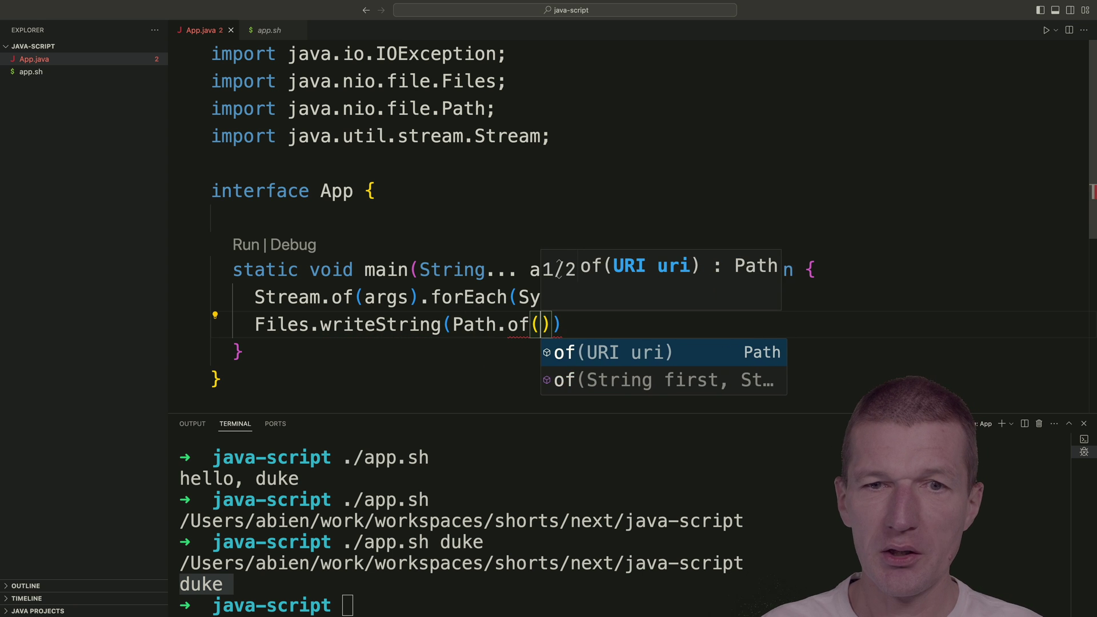
{"action": "type", "text": "args["}
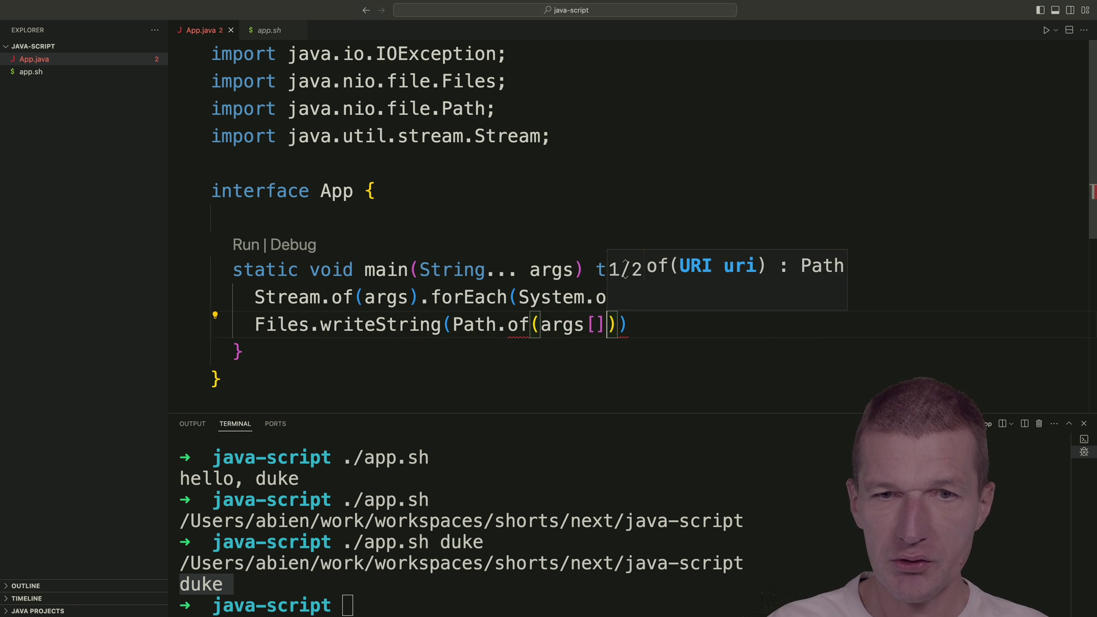
{"action": "type", "text": "1])"}
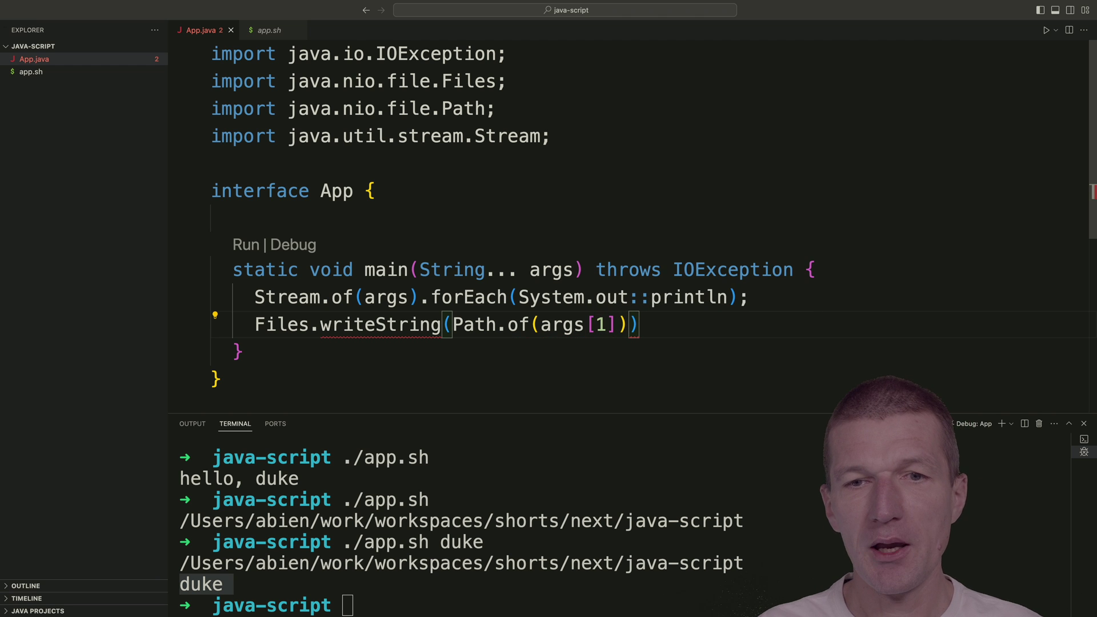
{"action": "type", "text": ",\"\""}
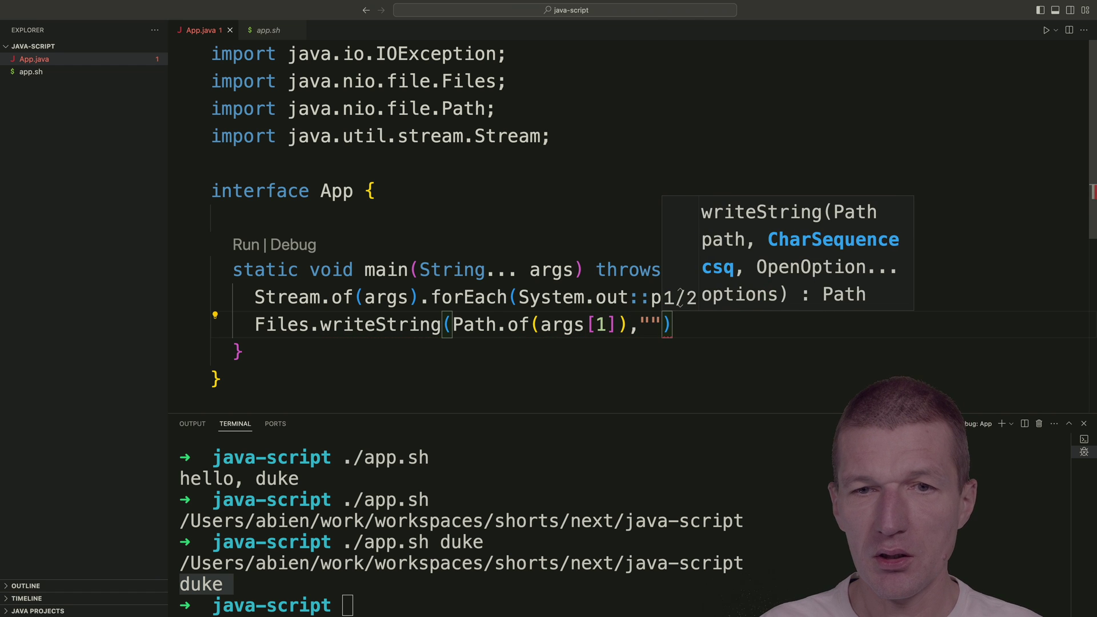
{"action": "type", "text": "\""}
{"action": "key", "text": "Return"}
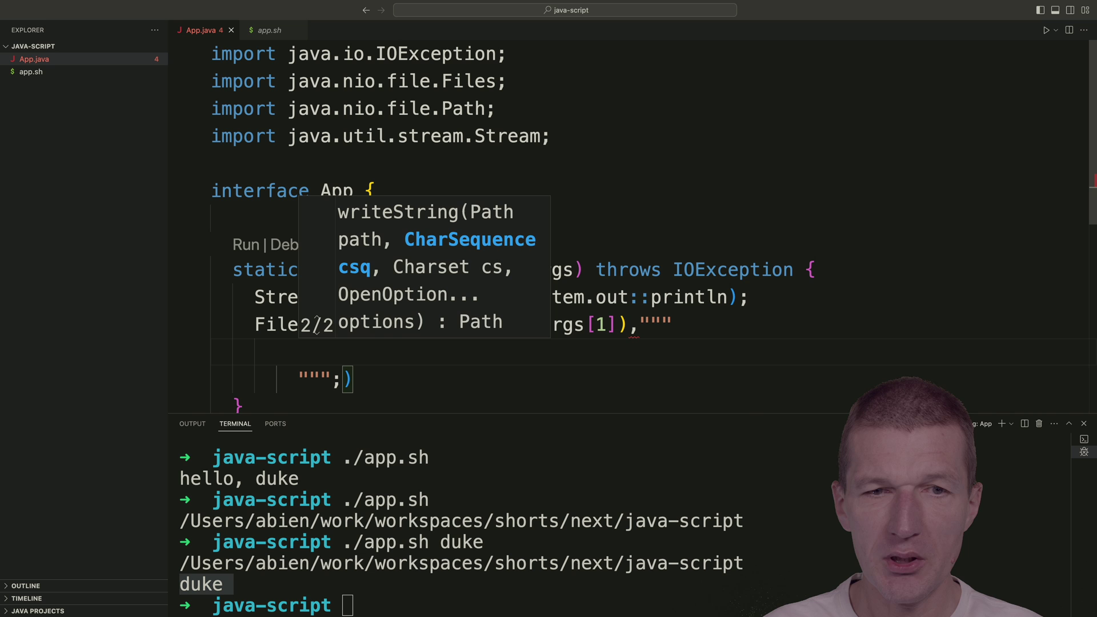
{"action": "type", "text": "hell"}
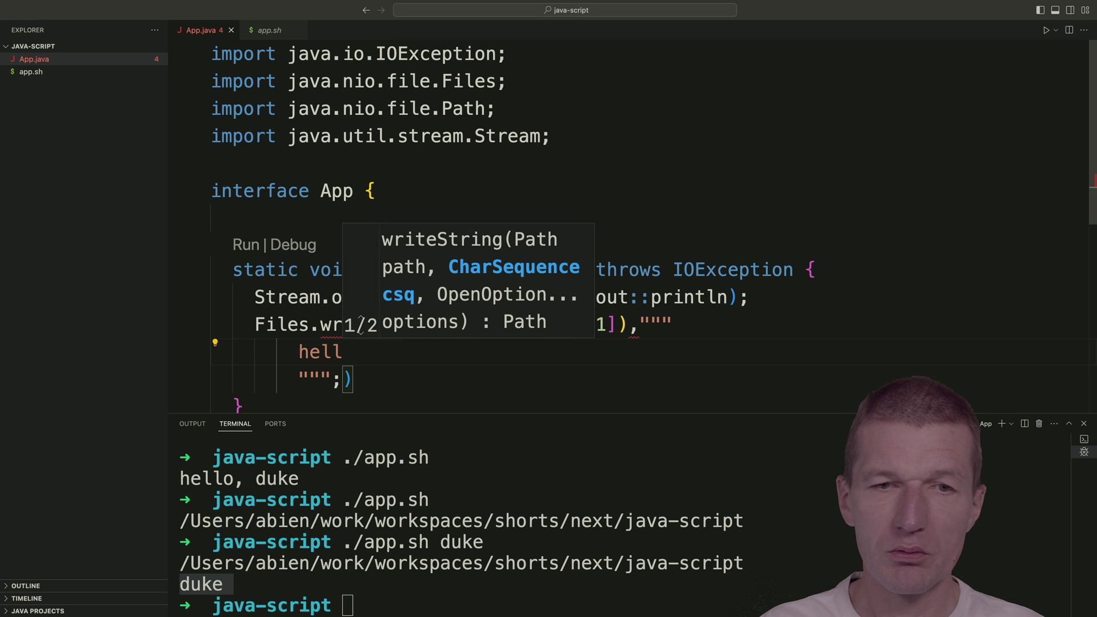
{"action": "type", "text": "o, d"}
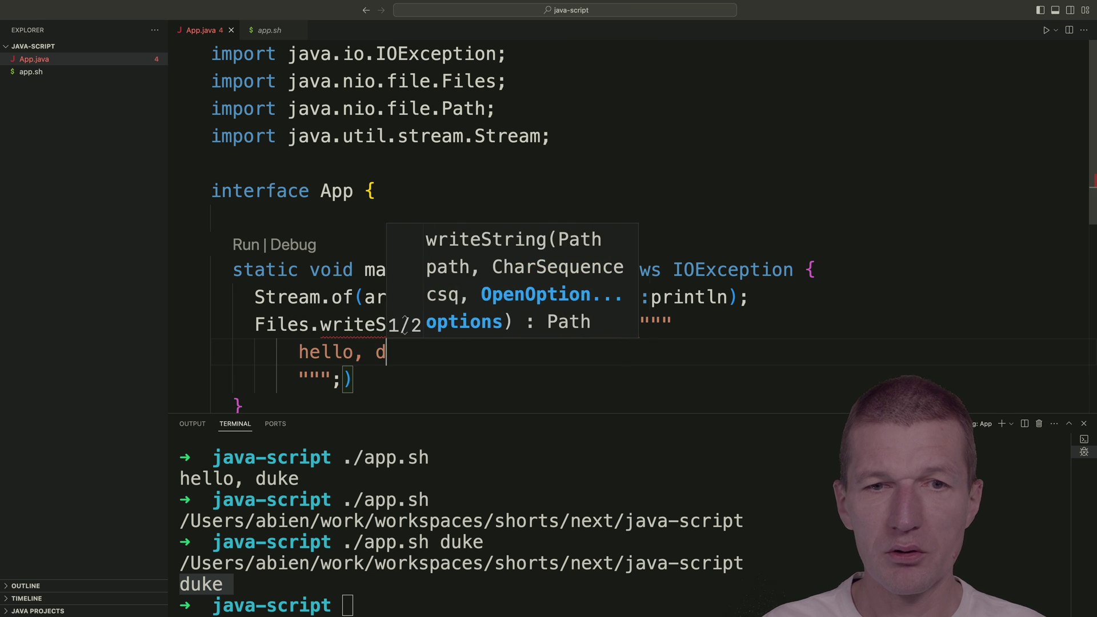
{"action": "type", "text": "uke from scrip"}
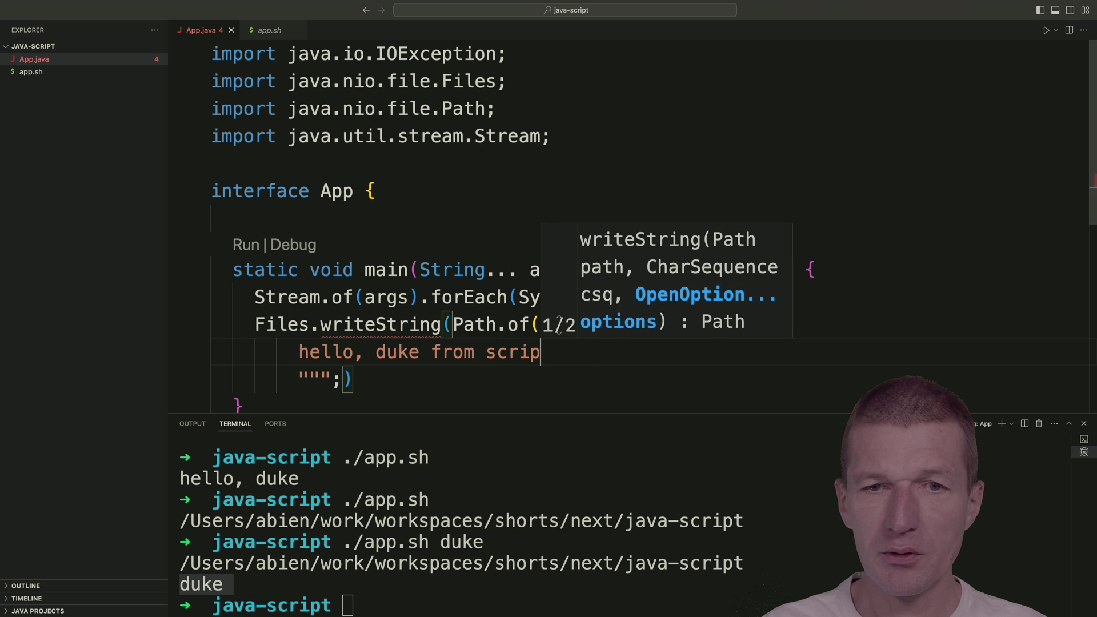
{"action": "type", "text": "tion"}
{"action": "key", "text": "BackSpace"}
{"action": "key", "text": "BackSpace"}
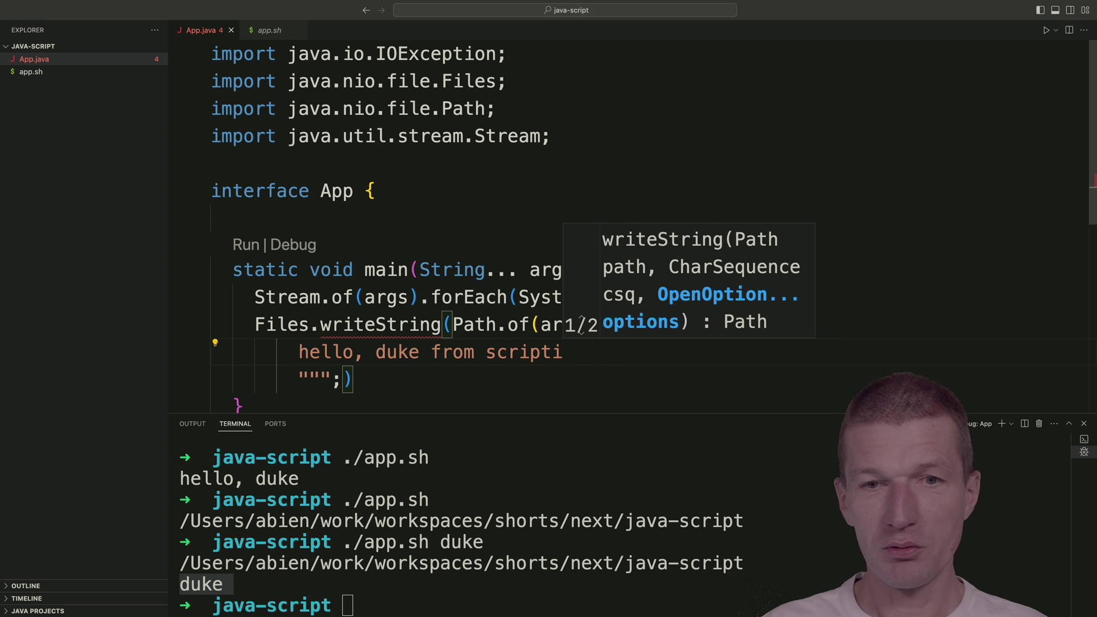
{"action": "key", "text": "BackSpace"}
{"action": "key", "text": "Down"}
{"action": "scroll", "coordinate": [549, 214], "scroll_direction": "down", "scroll_amount": 1}
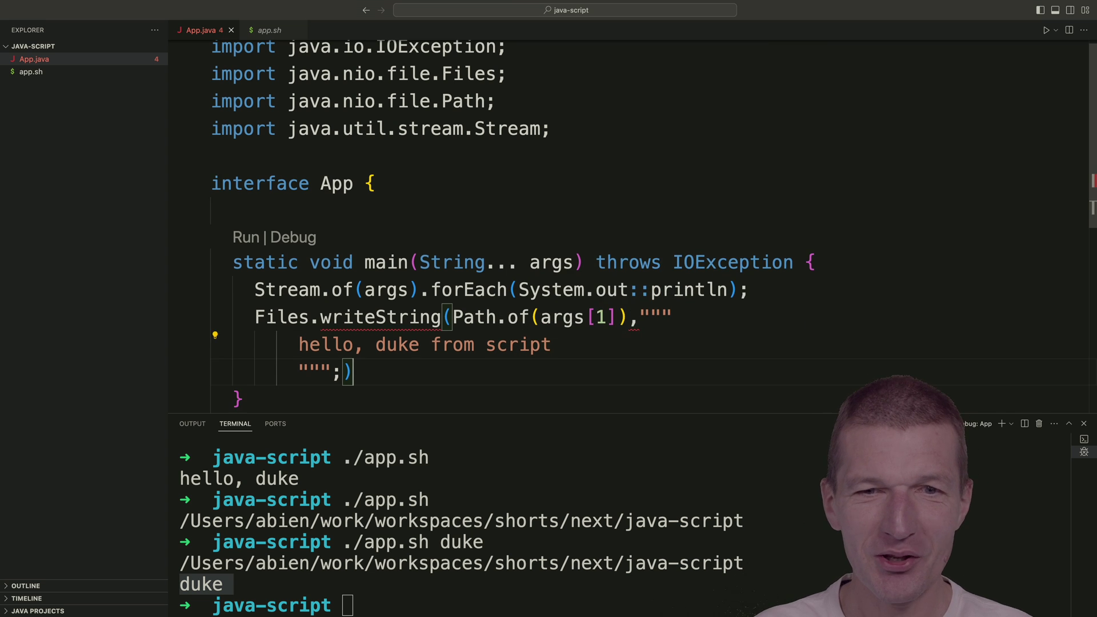
{"action": "key", "text": "BackSpace"}
{"action": "key", "text": "Right"}
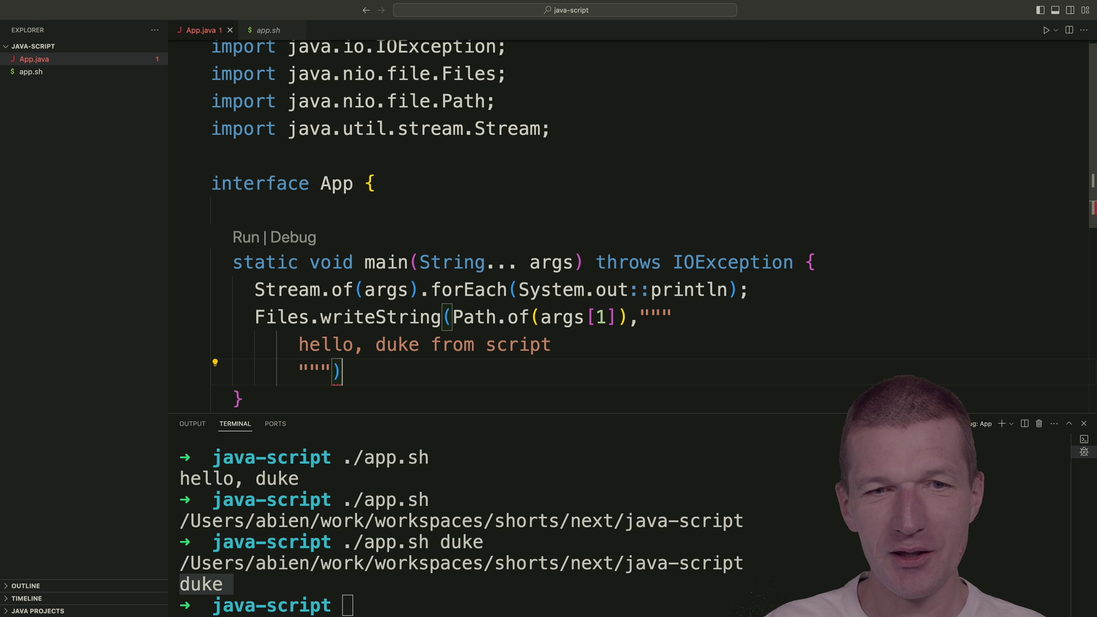
{"action": "type", "text": ";"}
Step: Run ./app.sh dukescript, then open the new dukescript file and select its 'hello, duke from script' line
{"action": "key", "text": "ctrl+grave"}
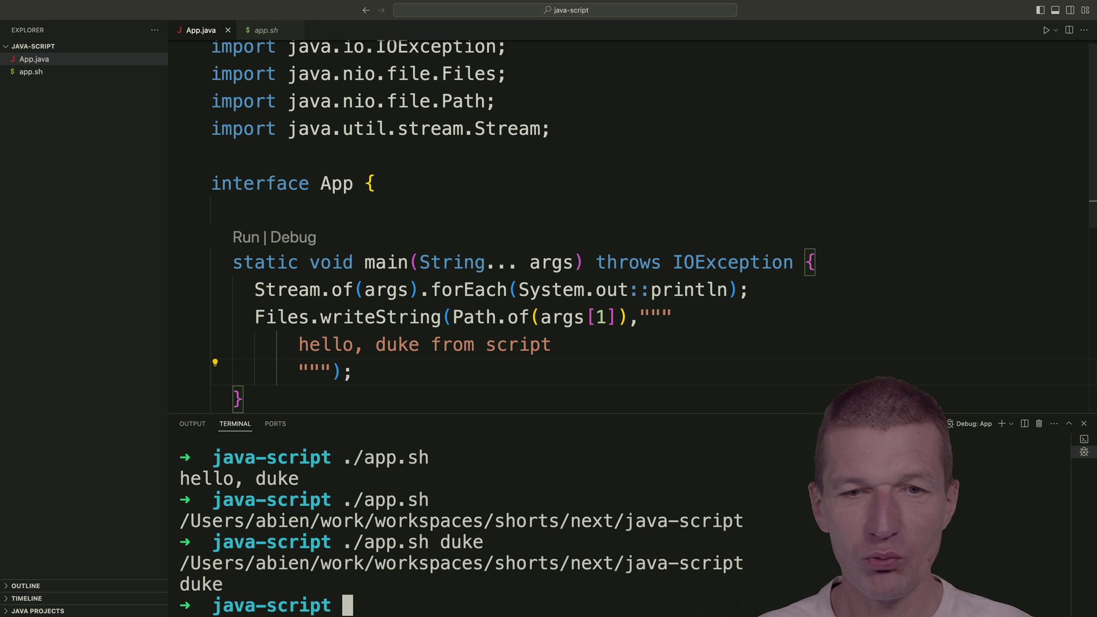
{"action": "key", "text": "Up"}
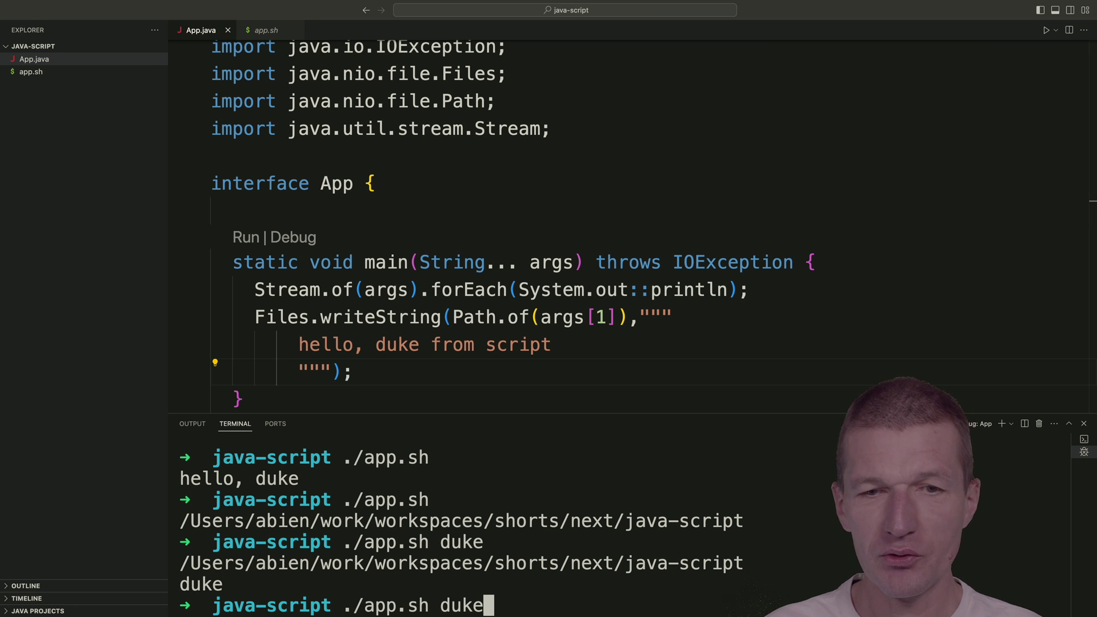
{"action": "type", "text": "script"}
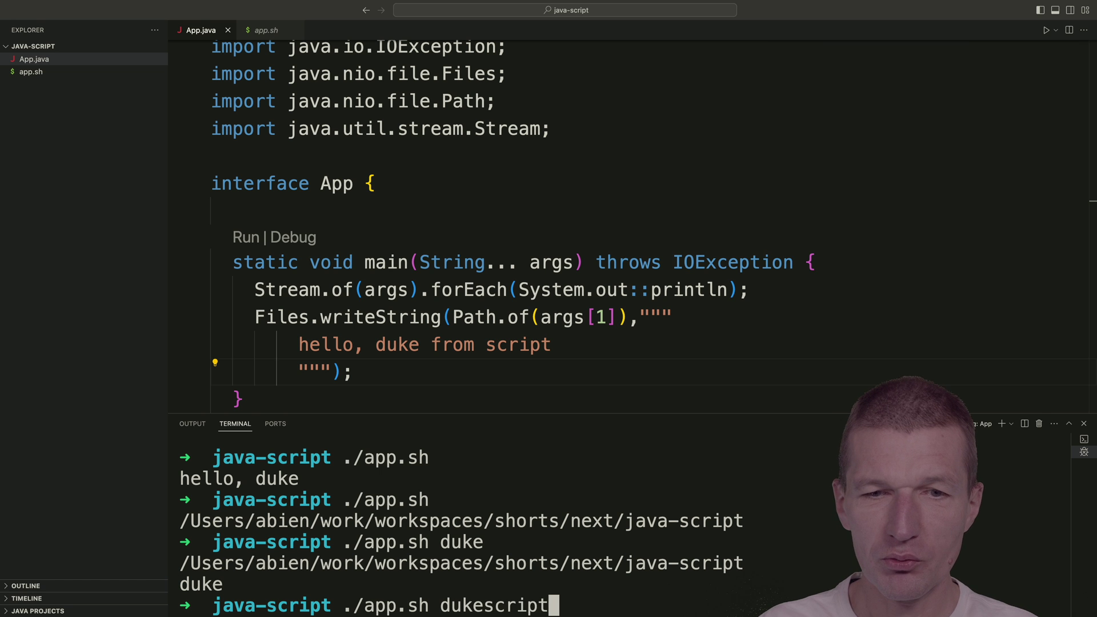
{"action": "key", "text": "Return"}
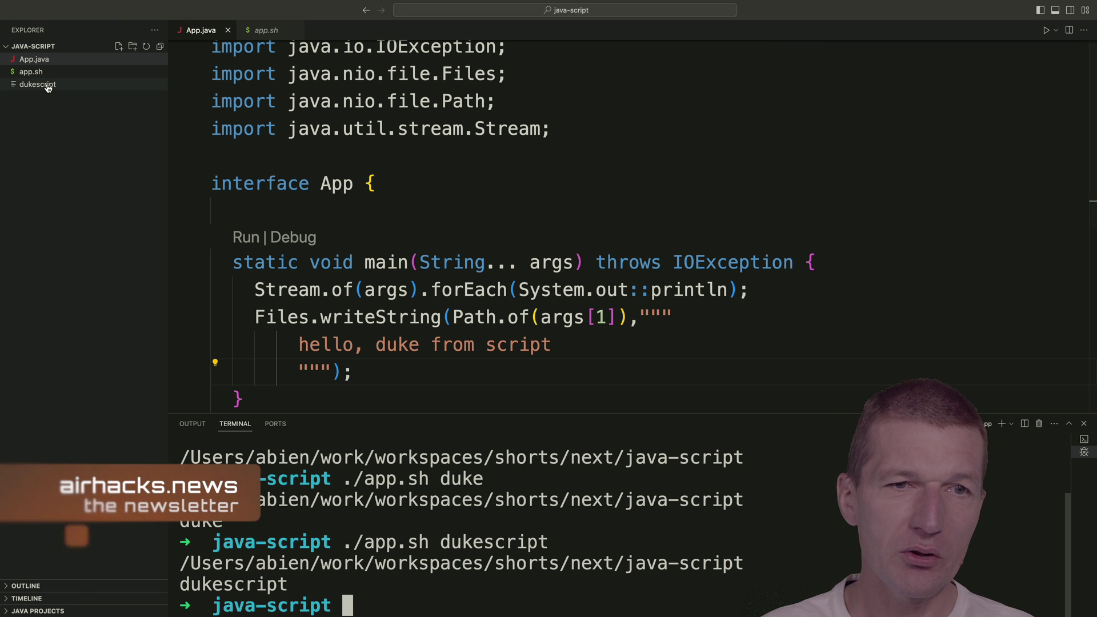
{"action": "left_click", "coordinate": [39, 84]}
{"action": "left_click_drag", "start_coordinate": [661, 81], "coordinate": [118, 29]}
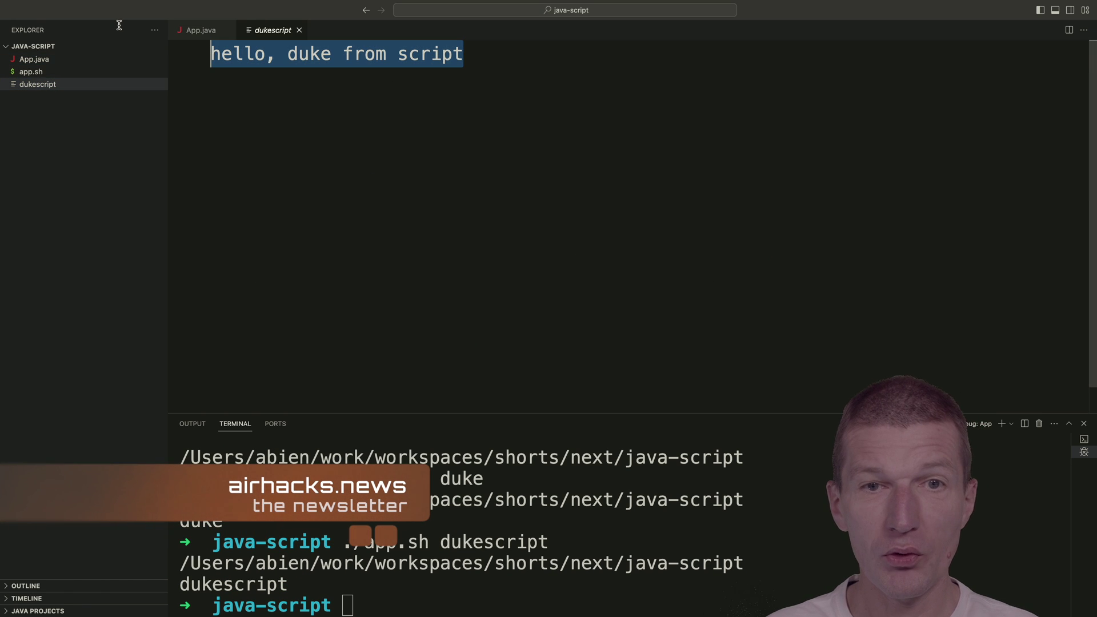